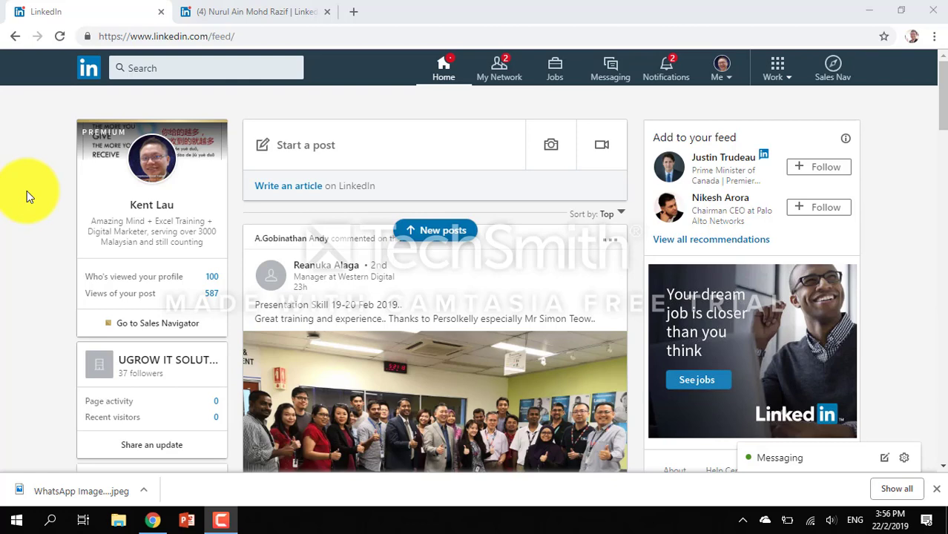
- Switch to the connection's profile tab and close the open chat window over it
{"action": "left_click", "coordinate": [280, 12]}
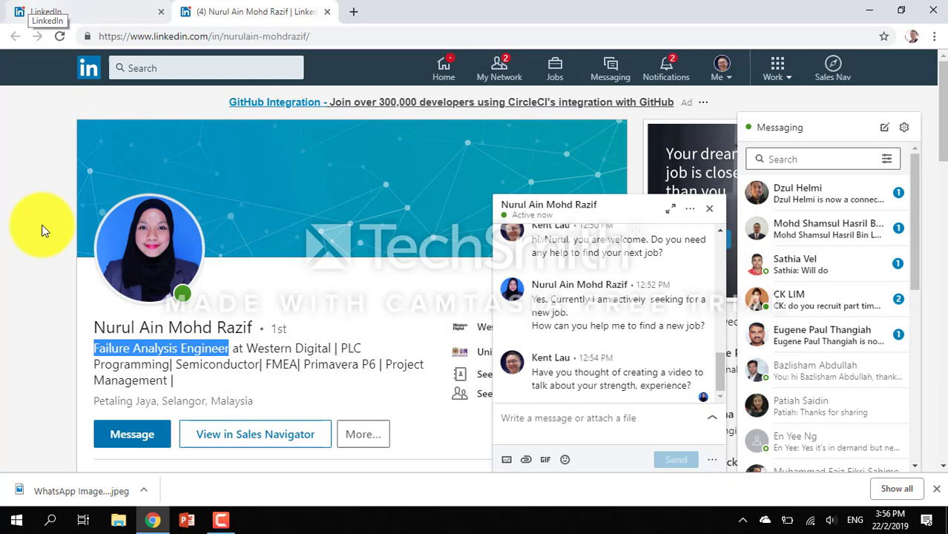
{"action": "left_click", "coordinate": [11, 275]}
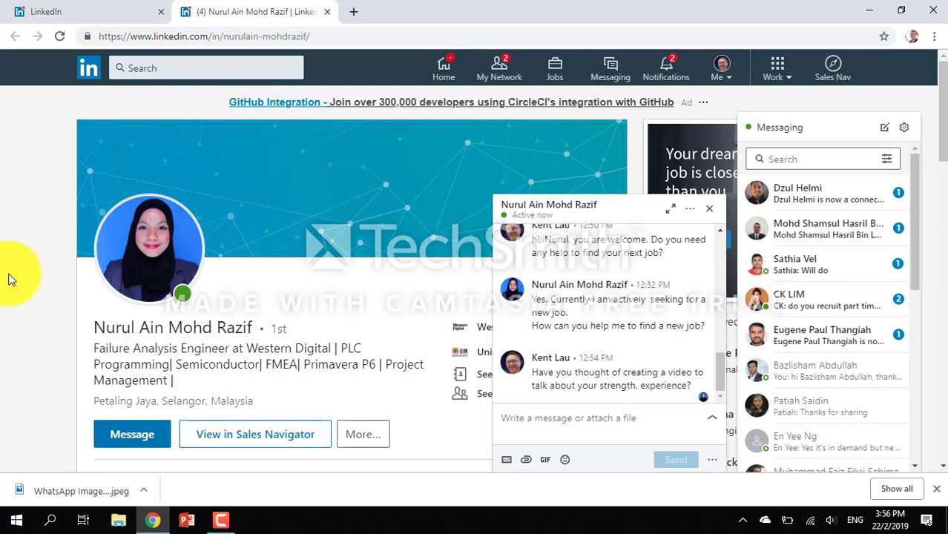
{"action": "left_click", "coordinate": [712, 212]}
- Collapse the messaging list, expand the profile summary with 'Show more', and browse Highlights and Activity
{"action": "left_click", "coordinate": [917, 124]}
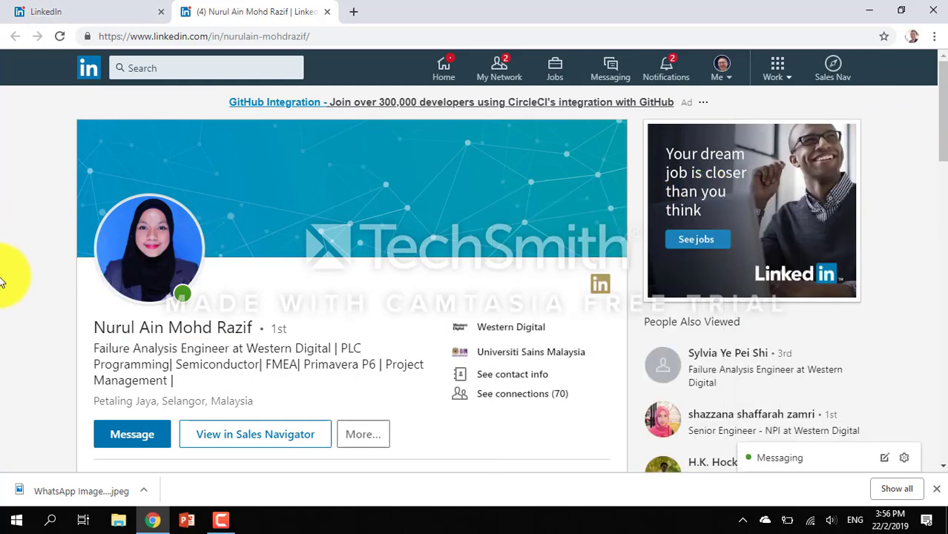
{"action": "scroll", "coordinate": [6, 293], "scroll_direction": "down", "scroll_amount": 1}
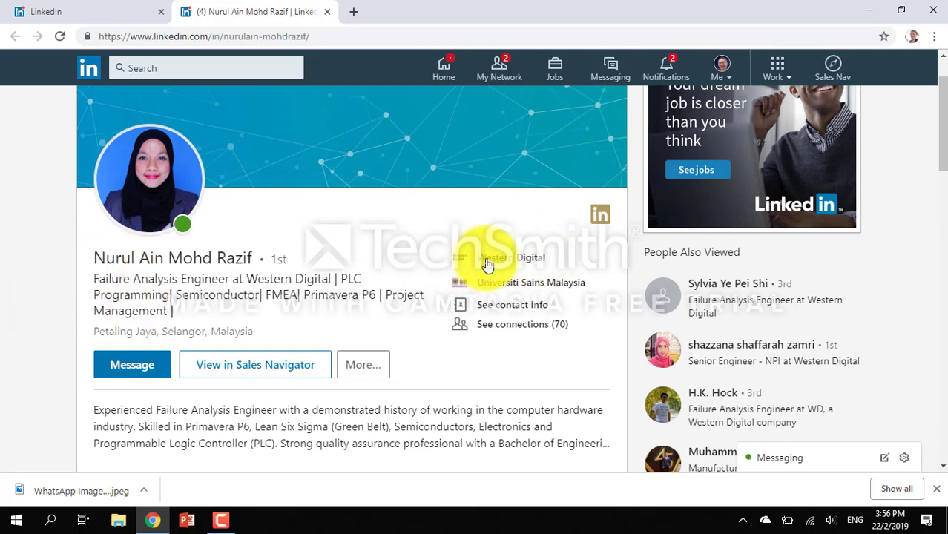
{"action": "scroll", "coordinate": [5, 274], "scroll_direction": "down", "scroll_amount": 1}
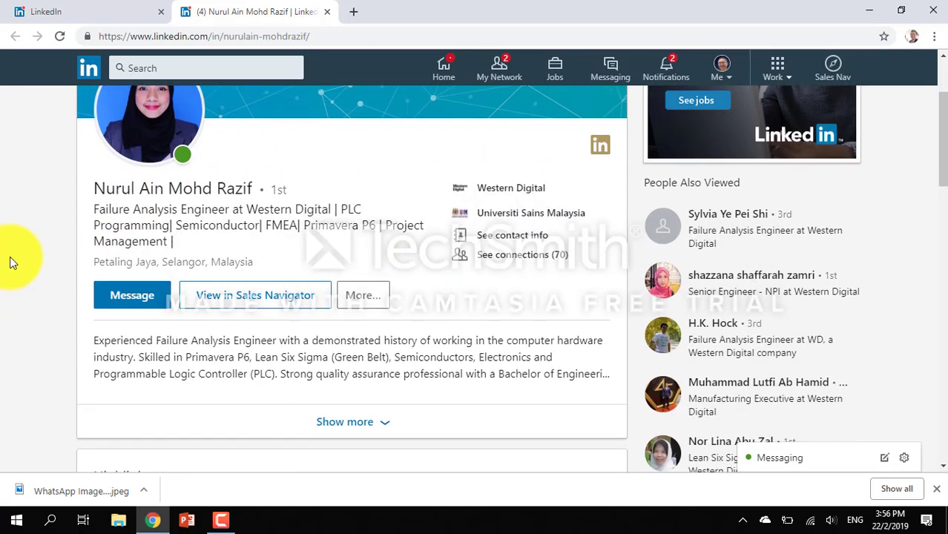
{"action": "left_click", "coordinate": [347, 425]}
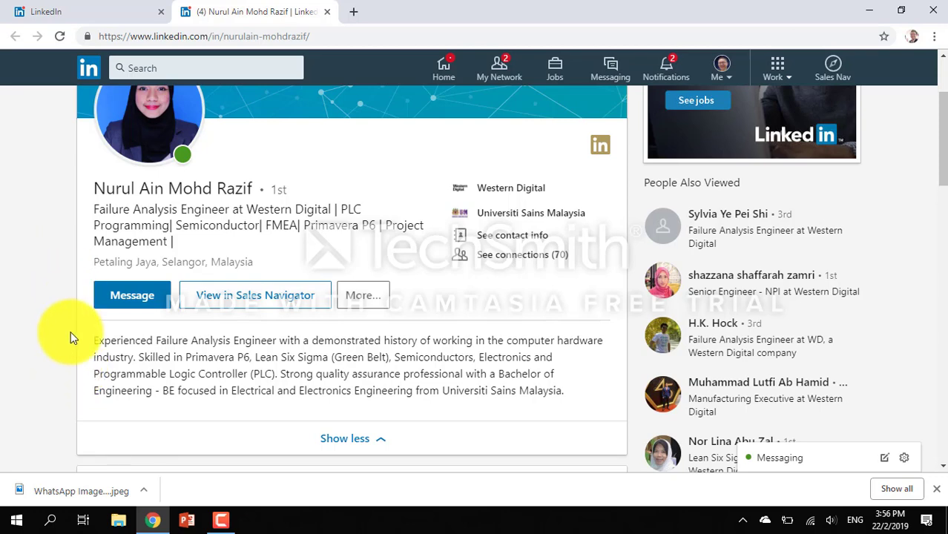
{"action": "scroll", "coordinate": [68, 338], "scroll_direction": "down", "scroll_amount": 2}
{"action": "scroll", "coordinate": [68, 338], "scroll_direction": "down", "scroll_amount": 2}
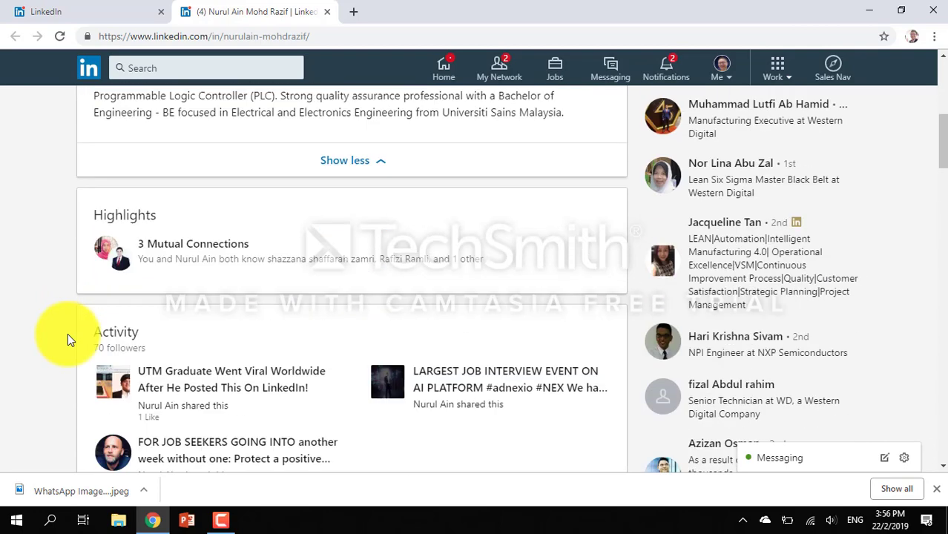
{"action": "scroll", "coordinate": [68, 338], "scroll_direction": "up", "scroll_amount": 2}
{"action": "scroll", "coordinate": [67, 333], "scroll_direction": "down", "scroll_amount": 3}
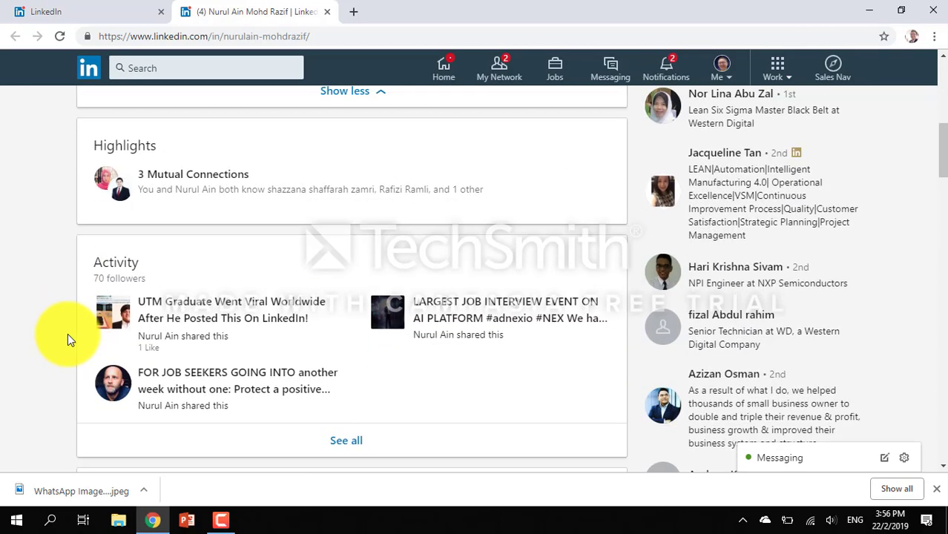
{"action": "scroll", "coordinate": [56, 301], "scroll_direction": "up", "scroll_amount": 8}
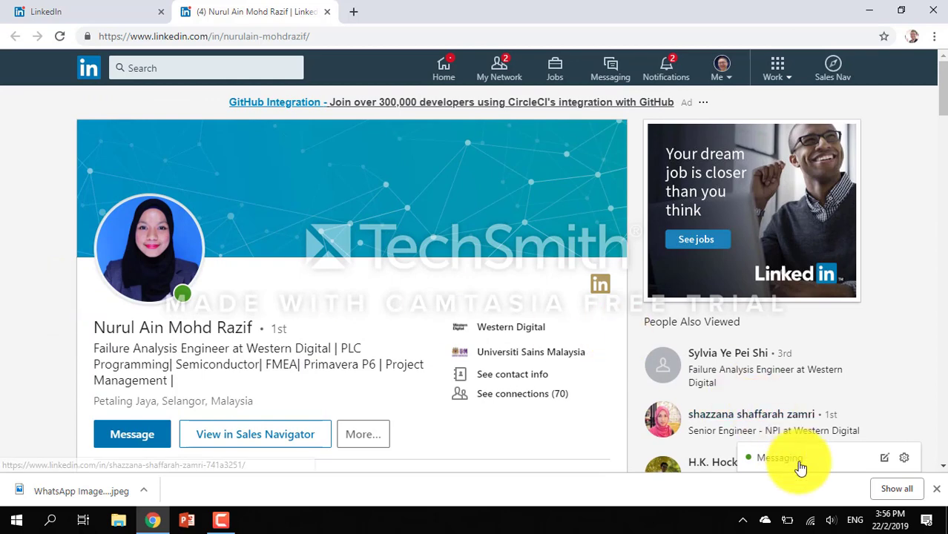
- Select the job title 'Failure Analysis Engineer' in the connection's profile headline
{"action": "left_click", "coordinate": [109, 6]}
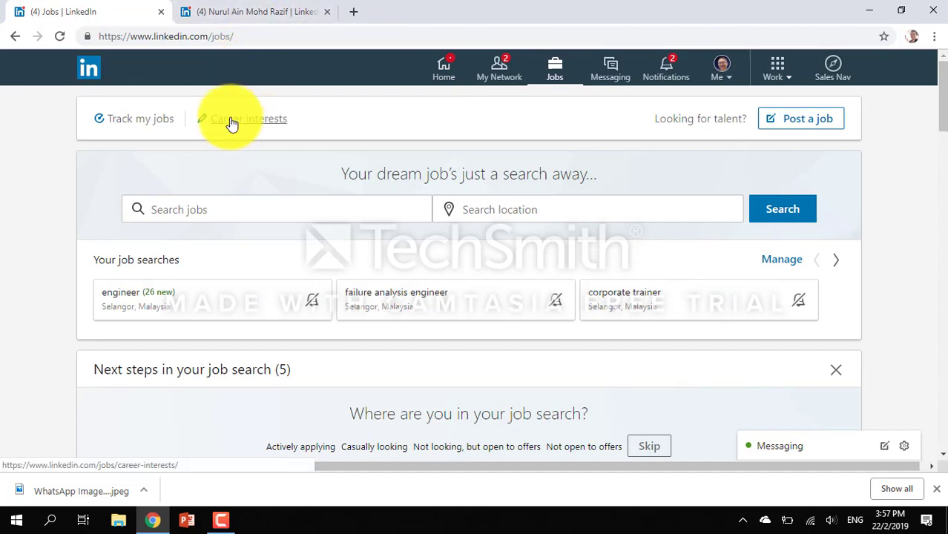
{"action": "left_click", "coordinate": [230, 11]}
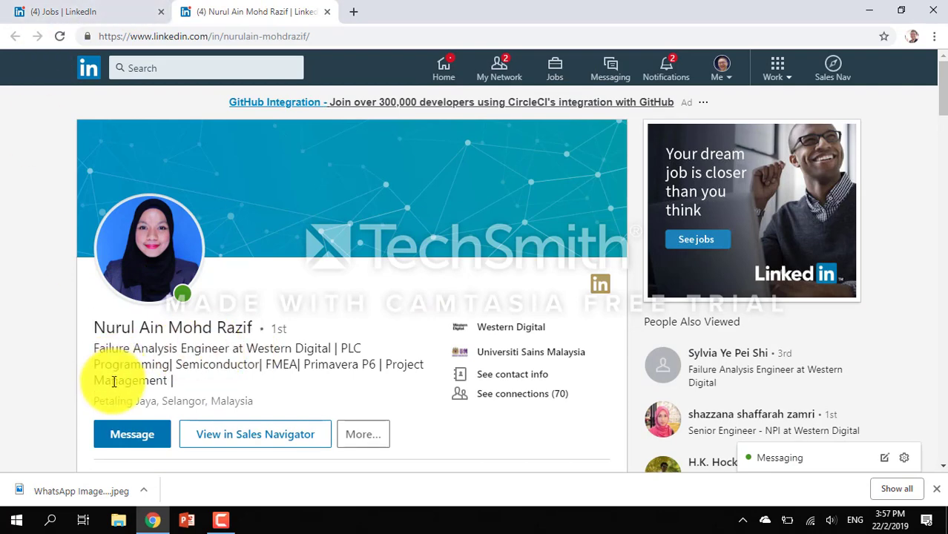
{"action": "left_click_drag", "start_coordinate": [230, 352], "coordinate": [95, 349]}
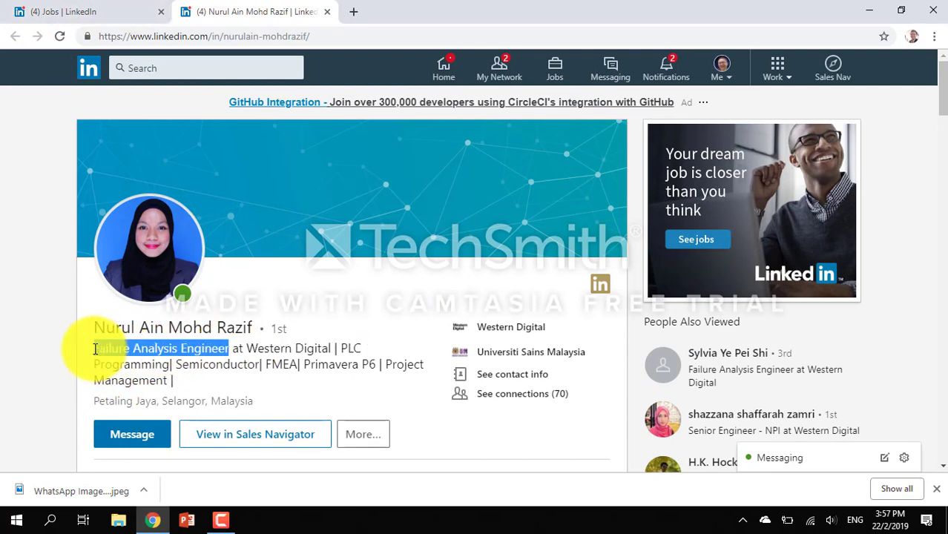
- Visit the Career interests settings from the Jobs page, then go back to Jobs
{"action": "left_click", "coordinate": [77, 7]}
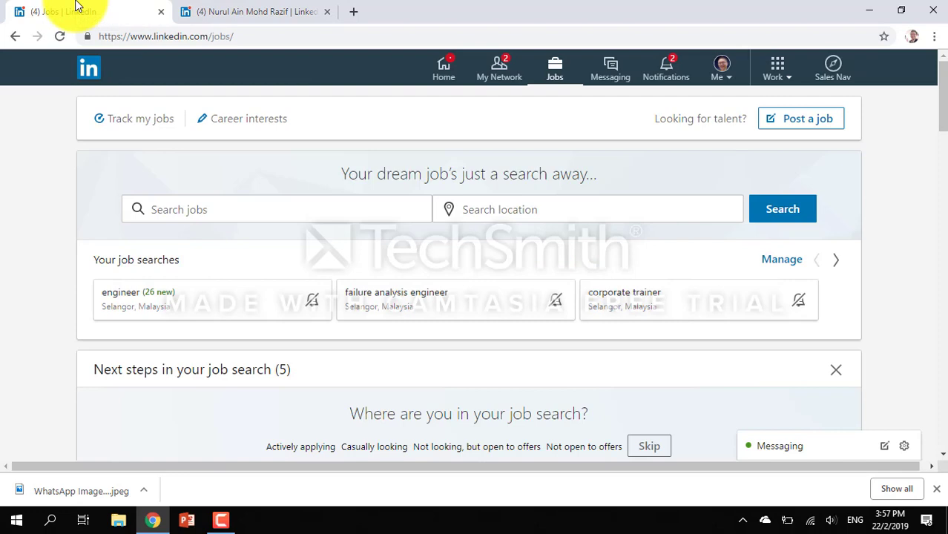
{"action": "left_click", "coordinate": [273, 124]}
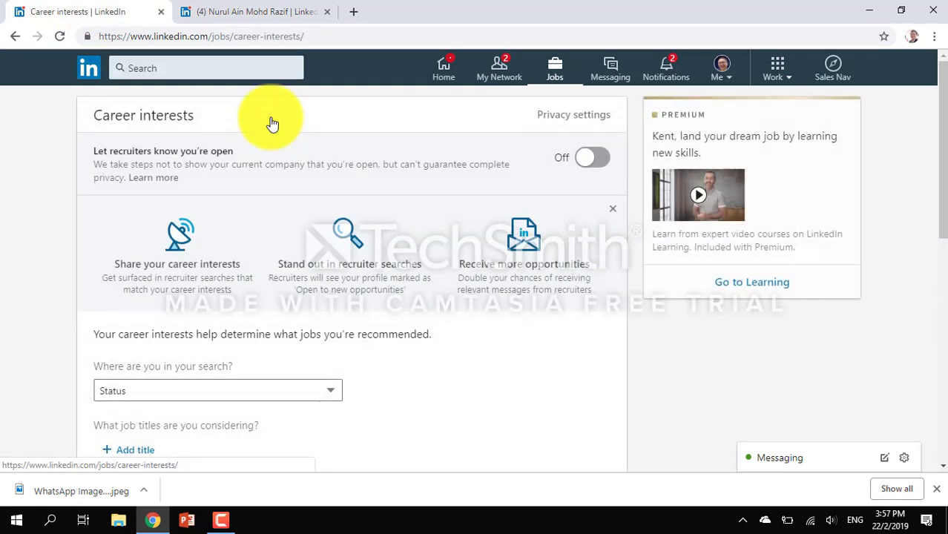
{"action": "left_click", "coordinate": [15, 36]}
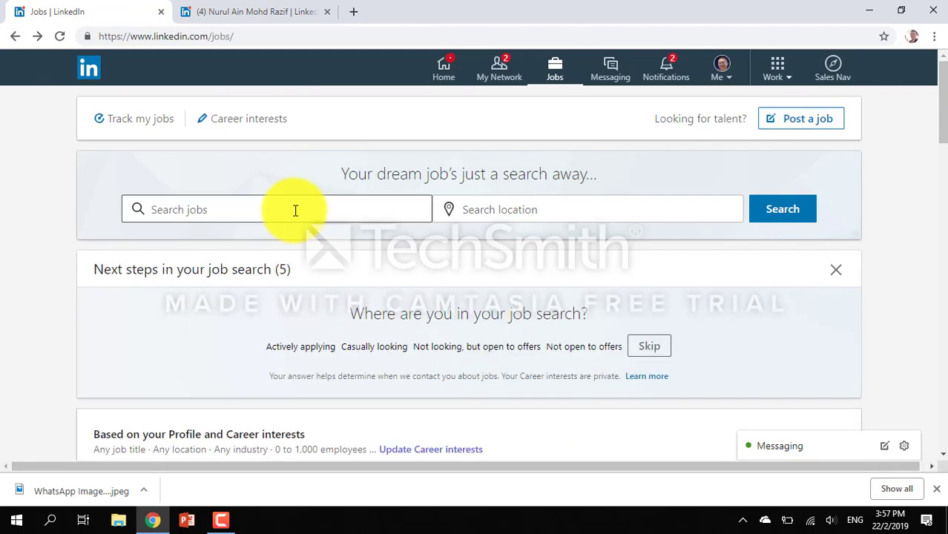
- Search jobs for 'Failure Analysis Engineer' via the suggestion, showing 8 results in Malaysia
{"action": "left_click", "coordinate": [295, 210]}
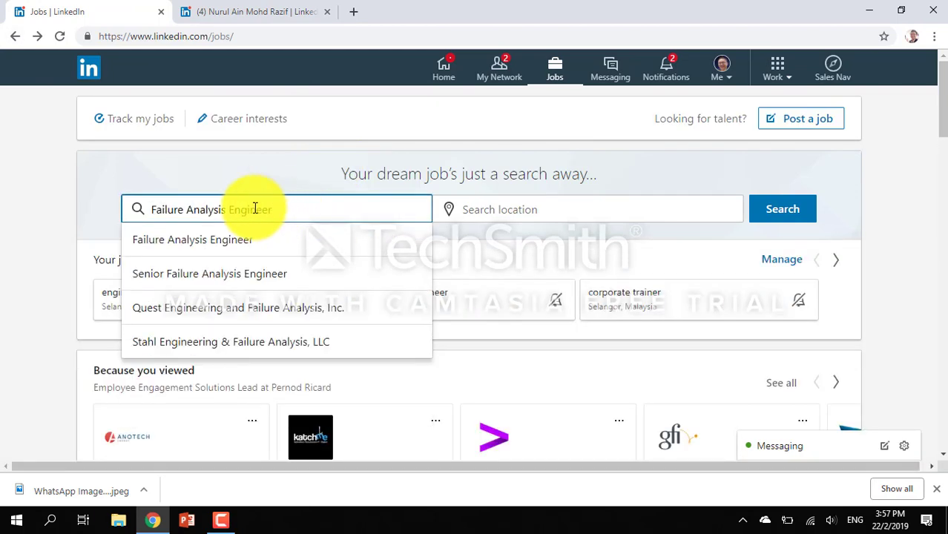
{"action": "left_click", "coordinate": [187, 247]}
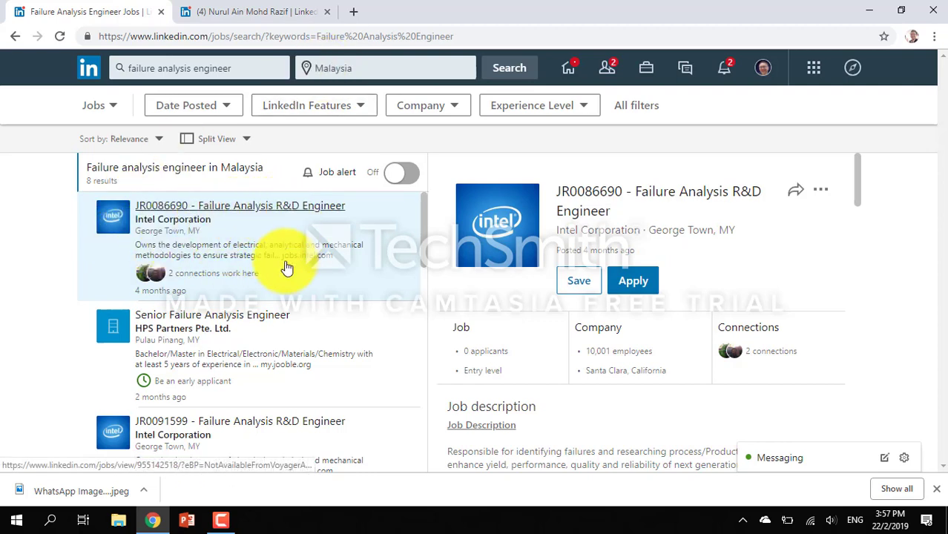
{"action": "left_click", "coordinate": [335, 65]}
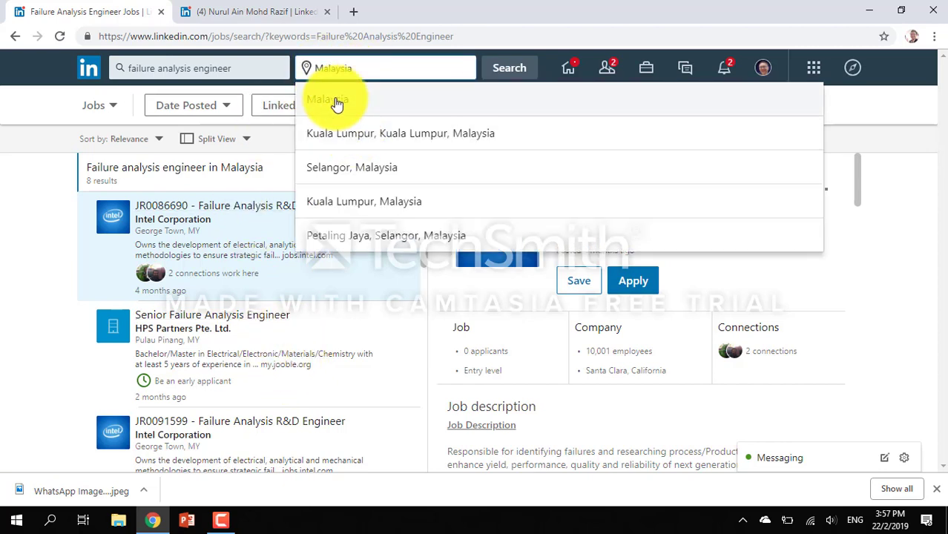
{"action": "left_click", "coordinate": [342, 170]}
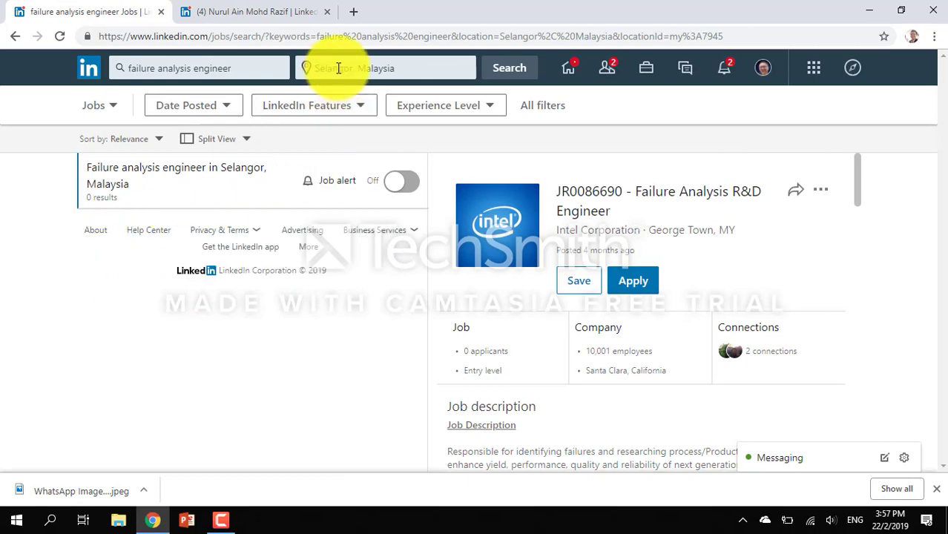
{"action": "left_click", "coordinate": [335, 66]}
{"action": "left_click", "coordinate": [356, 175]}
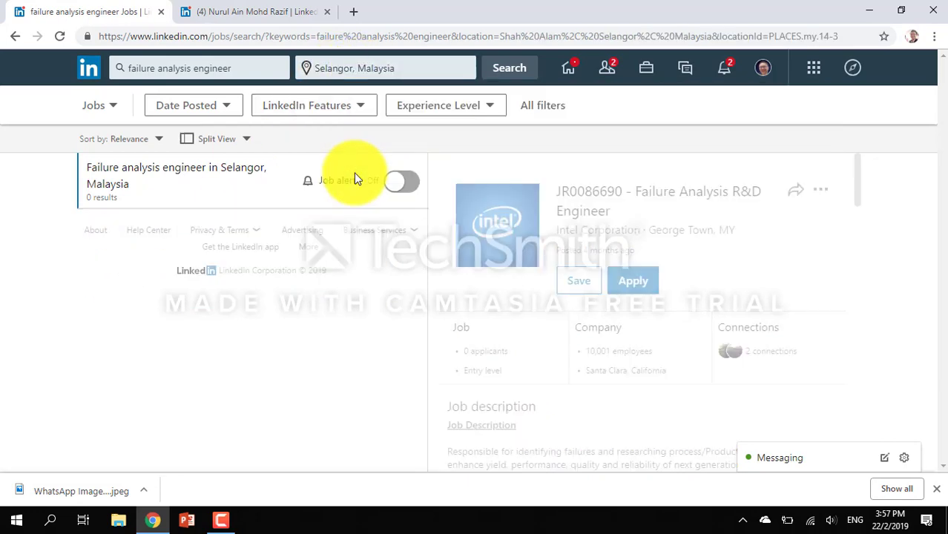
{"action": "left_click", "coordinate": [373, 67]}
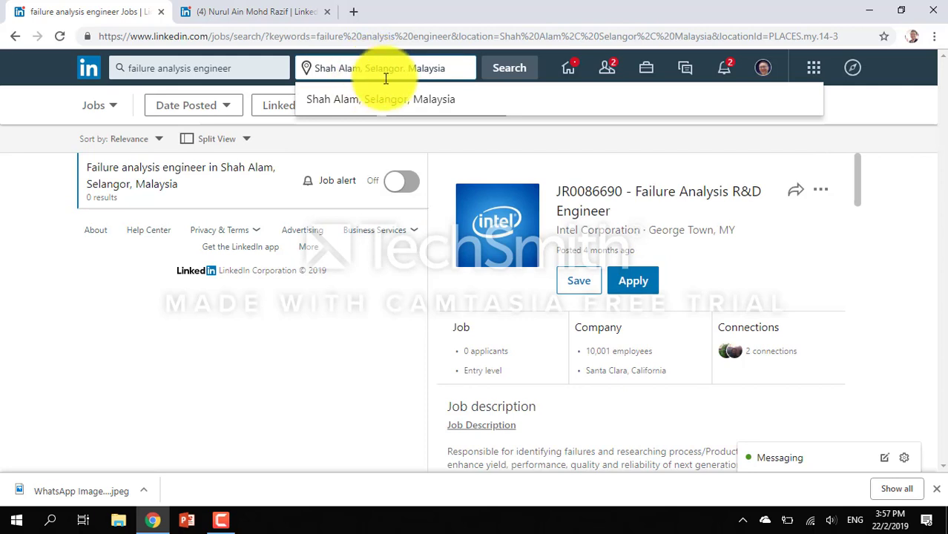
{"action": "left_click_drag", "start_coordinate": [434, 70], "coordinate": [250, 57]}
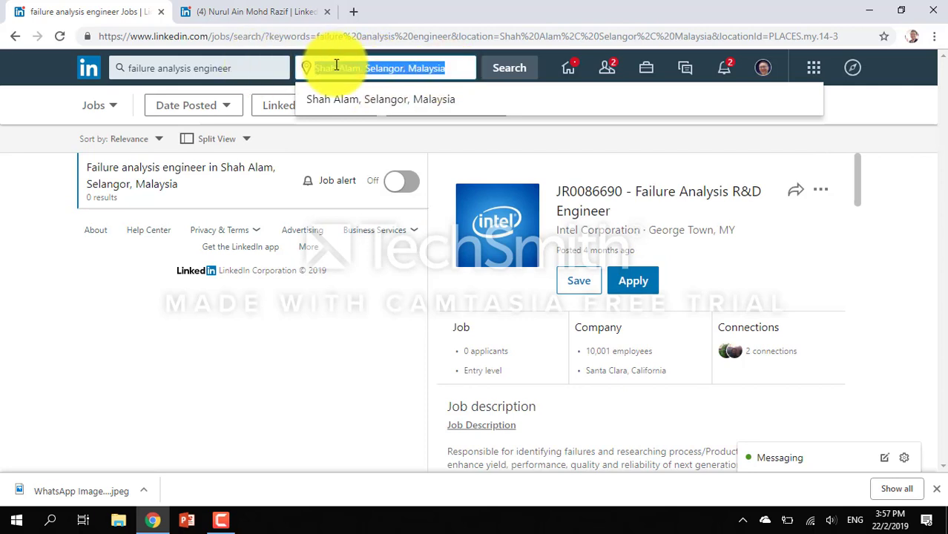
{"action": "key", "text": "BackSpace"}
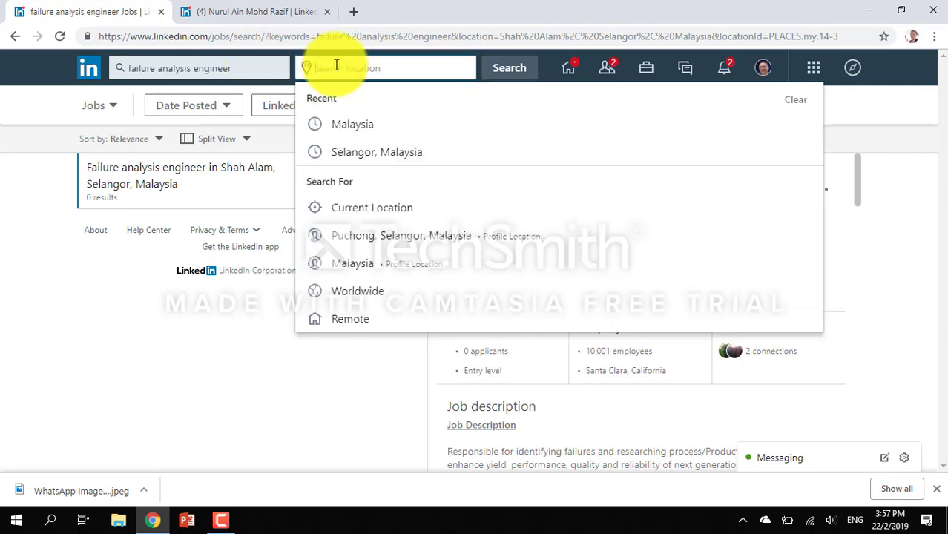
{"action": "left_click", "coordinate": [332, 126]}
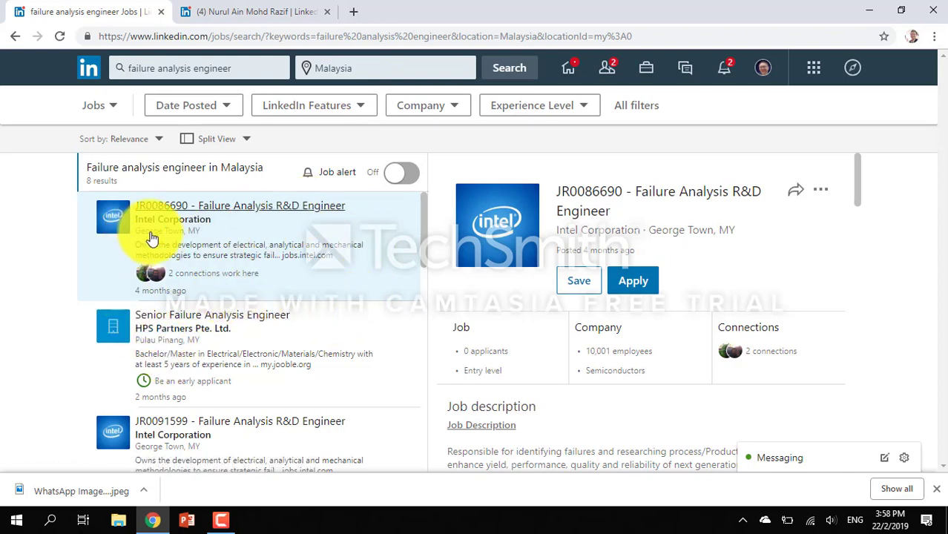
- Open the Intel R&D Engineer application in a new tab, then select 'Engineer' in the profile headline
{"action": "left_click", "coordinate": [635, 282]}
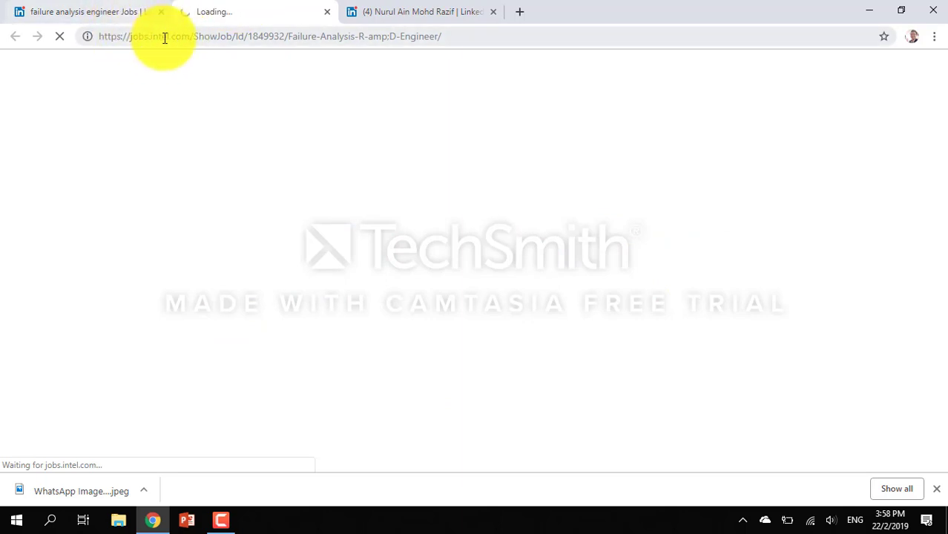
{"action": "left_click", "coordinate": [109, 10]}
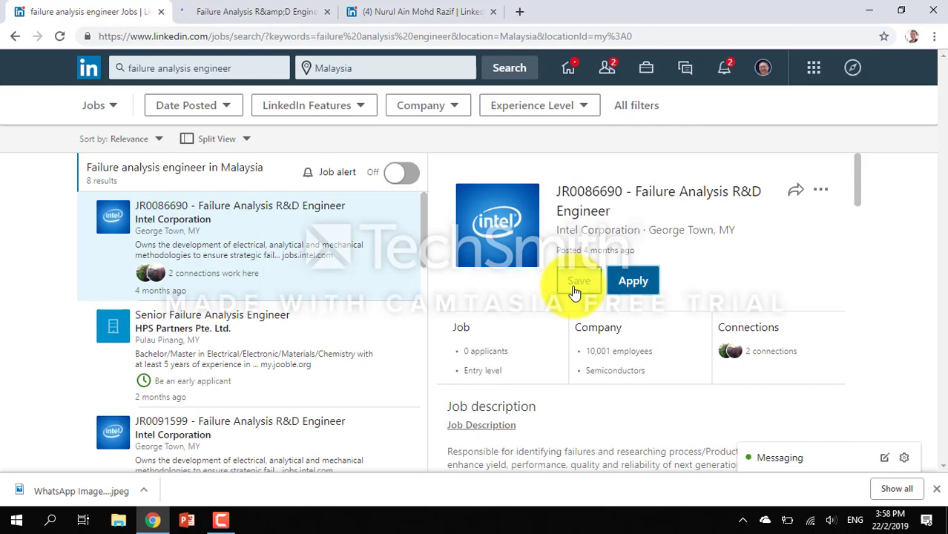
{"action": "scroll", "coordinate": [454, 362], "scroll_direction": "down", "scroll_amount": 2}
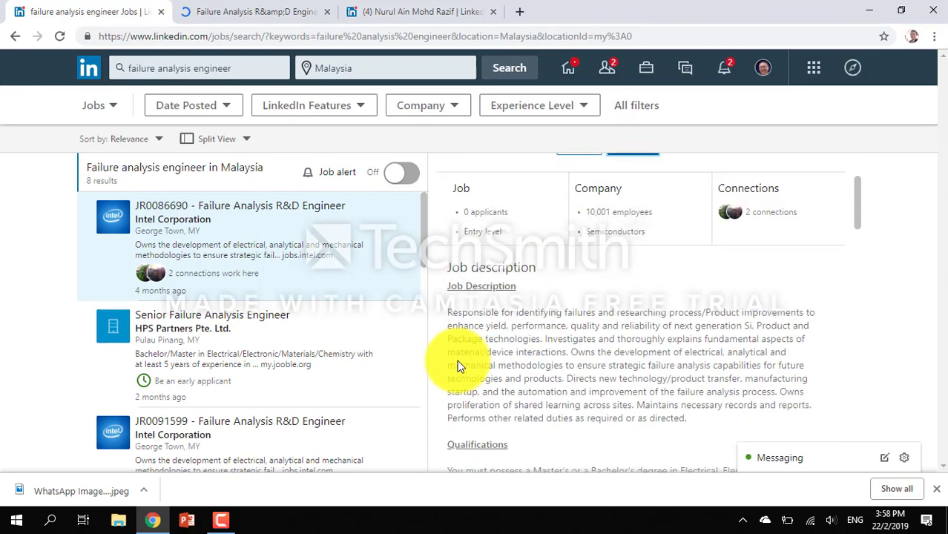
{"action": "scroll", "coordinate": [456, 363], "scroll_direction": "up", "scroll_amount": 2}
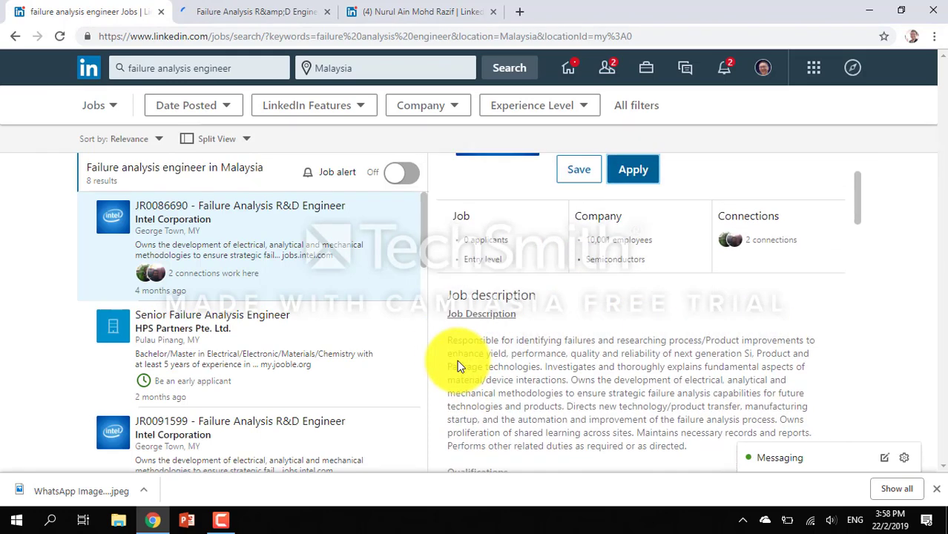
{"action": "left_click", "coordinate": [404, 6]}
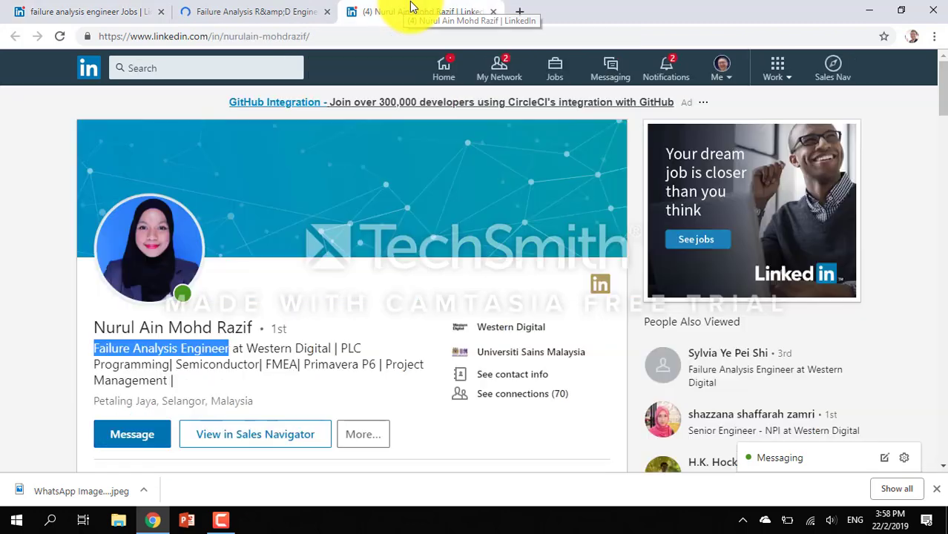
{"action": "left_click_drag", "start_coordinate": [183, 347], "coordinate": [232, 345]}
{"action": "key", "text": "ctrl+c"}
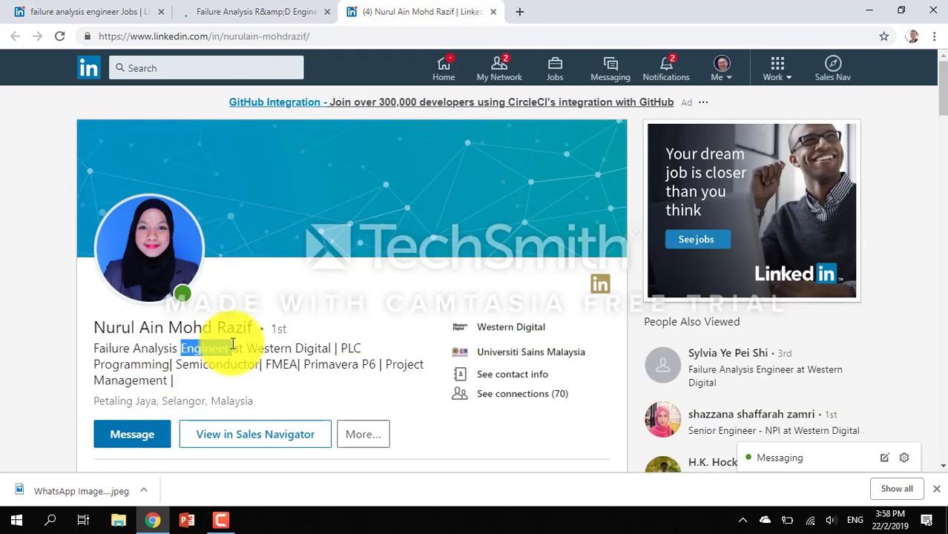
- Paste 'Engineer' as the keyword and set location Selangor, Malaysia, listing 1,168 jobs
{"action": "left_click", "coordinate": [67, 11]}
{"action": "left_click_drag", "start_coordinate": [212, 69], "coordinate": [43, 64]}
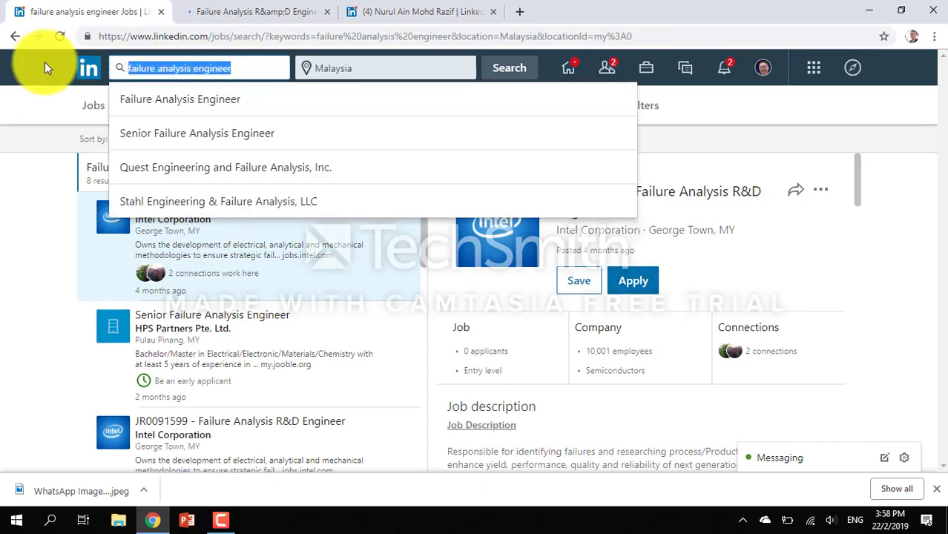
{"action": "key", "text": "ctrl+v"}
{"action": "left_click", "coordinate": [356, 67]}
{"action": "left_click", "coordinate": [358, 123]}
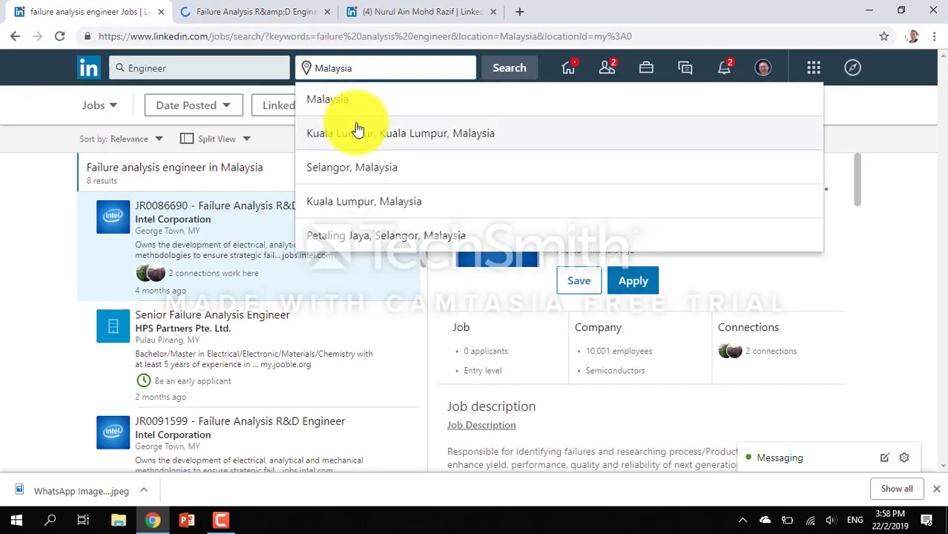
{"action": "key", "text": "Return"}
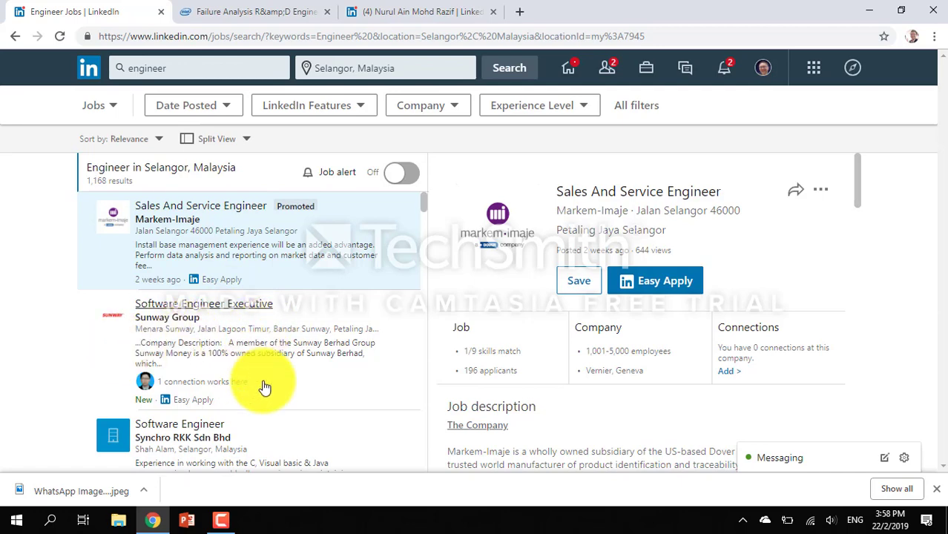
{"action": "left_click_drag", "start_coordinate": [422, 206], "coordinate": [429, 186]}
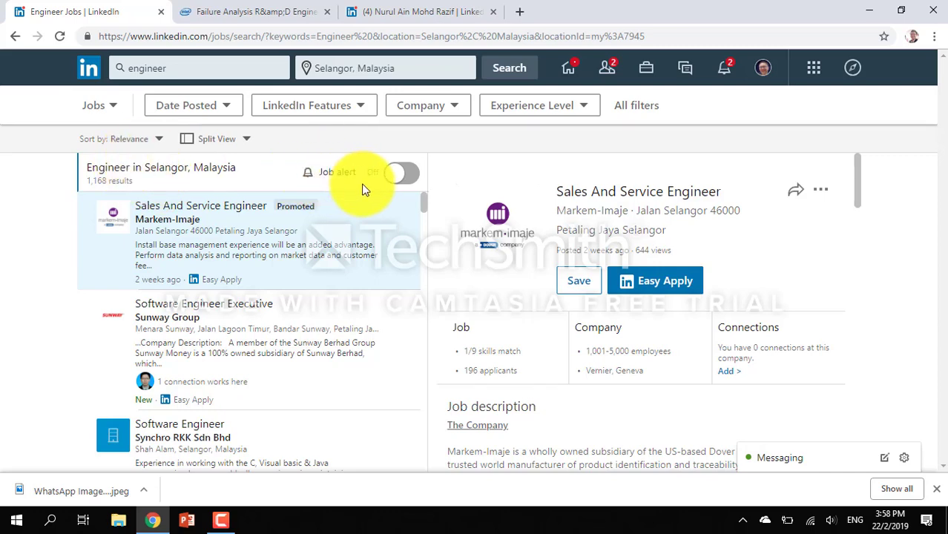
{"action": "left_click", "coordinate": [395, 174]}
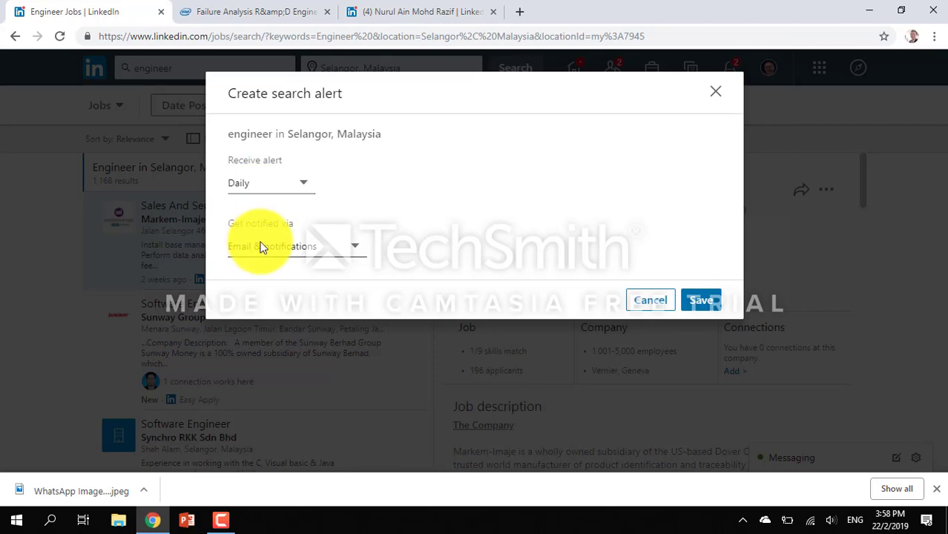
{"action": "left_click", "coordinate": [649, 303]}
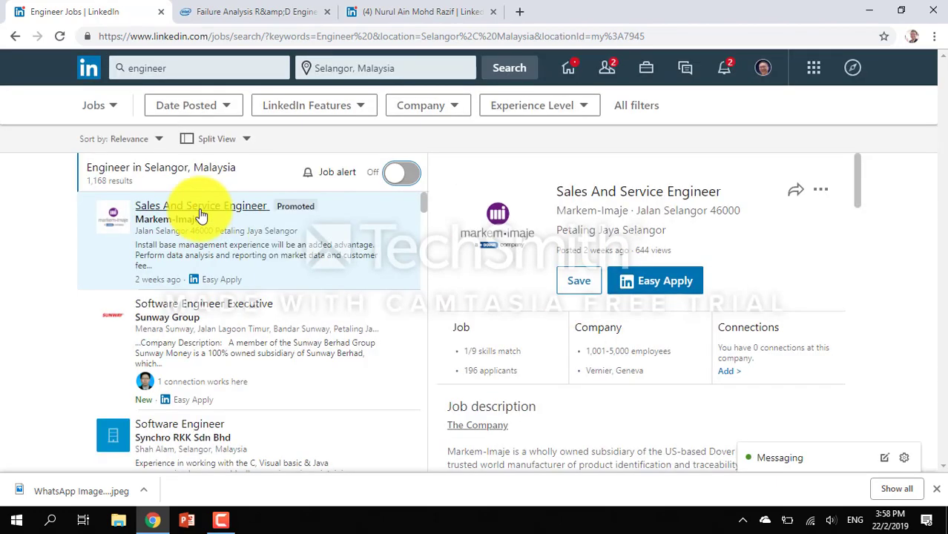
{"action": "scroll", "coordinate": [267, 332], "scroll_direction": "down", "scroll_amount": 3}
{"action": "scroll", "coordinate": [261, 340], "scroll_direction": "up", "scroll_amount": 3}
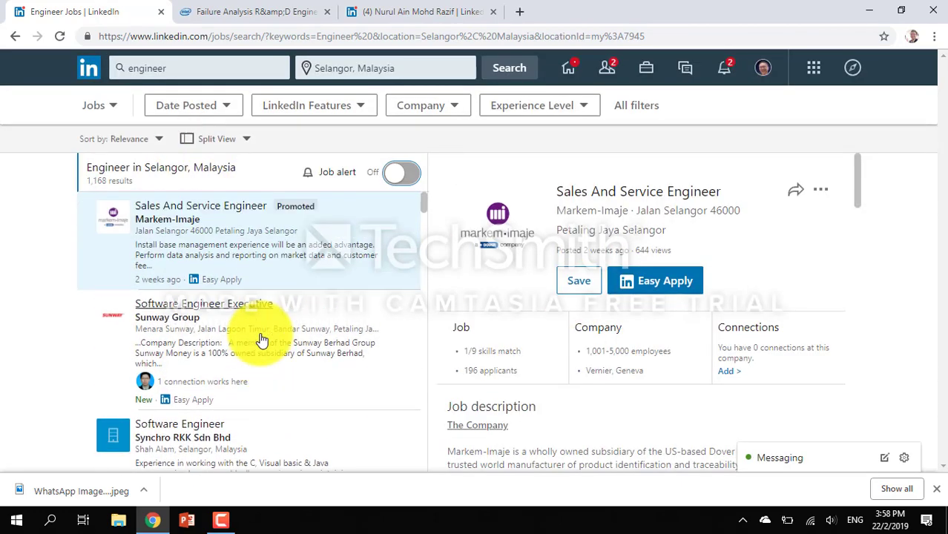
{"action": "scroll", "coordinate": [256, 381], "scroll_direction": "down", "scroll_amount": 5}
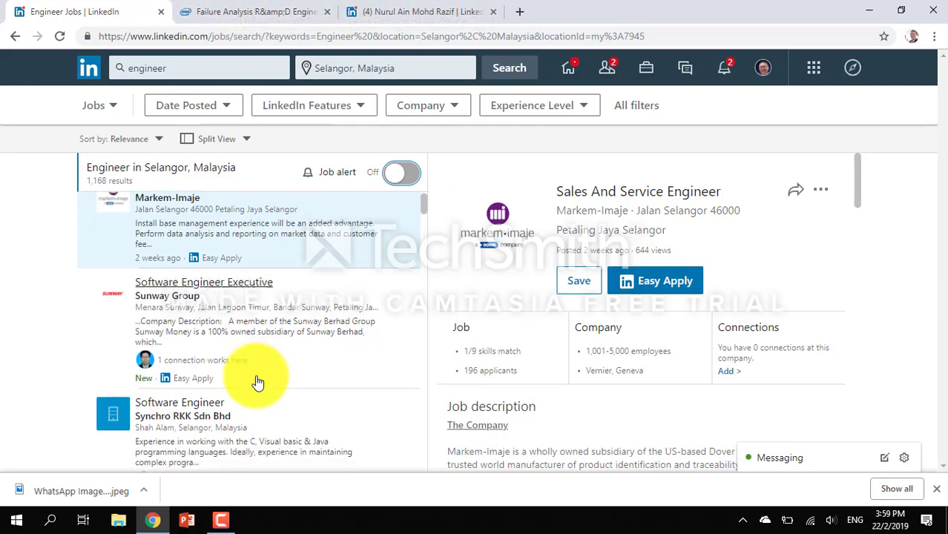
{"action": "scroll", "coordinate": [257, 382], "scroll_direction": "down", "scroll_amount": 10}
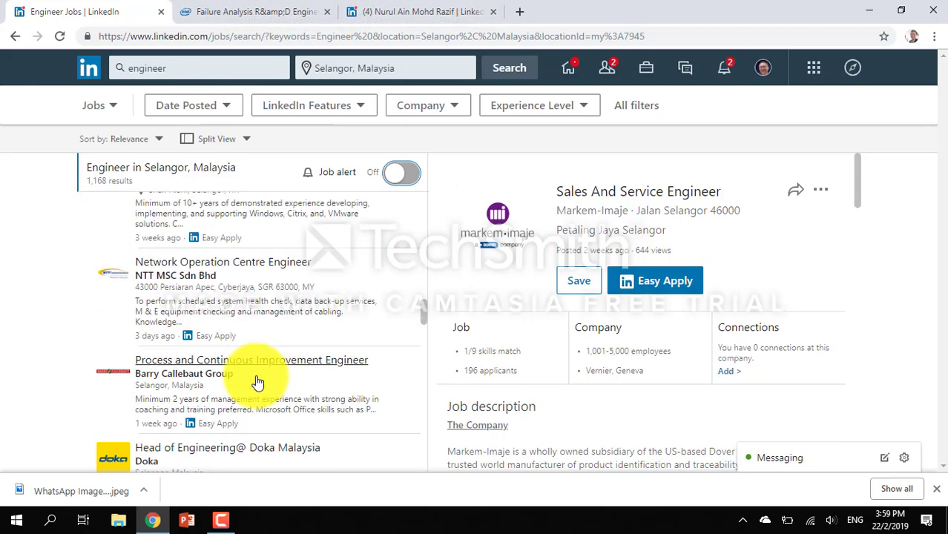
{"action": "scroll", "coordinate": [257, 382], "scroll_direction": "up", "scroll_amount": 2}
{"action": "scroll", "coordinate": [258, 382], "scroll_direction": "down", "scroll_amount": 3}
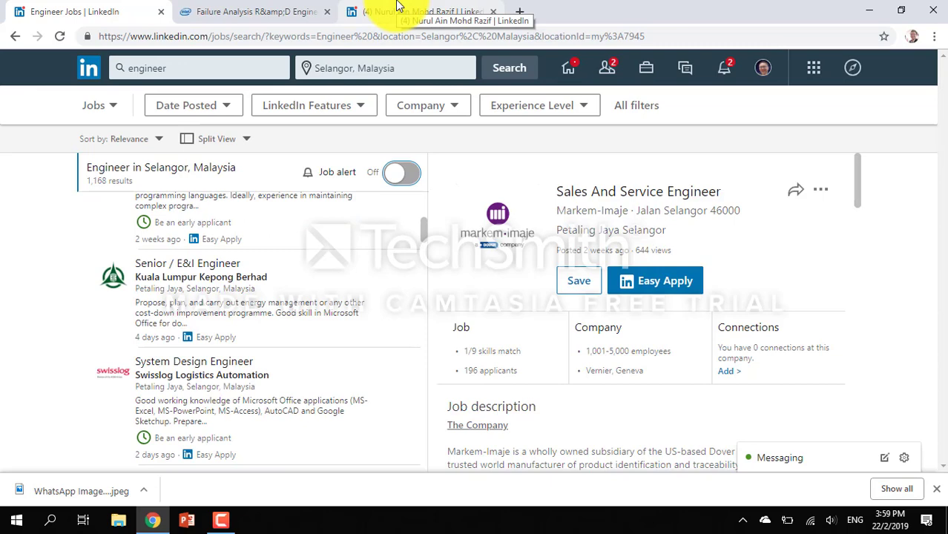
{"action": "scroll", "coordinate": [370, 297], "scroll_direction": "up", "scroll_amount": 10}
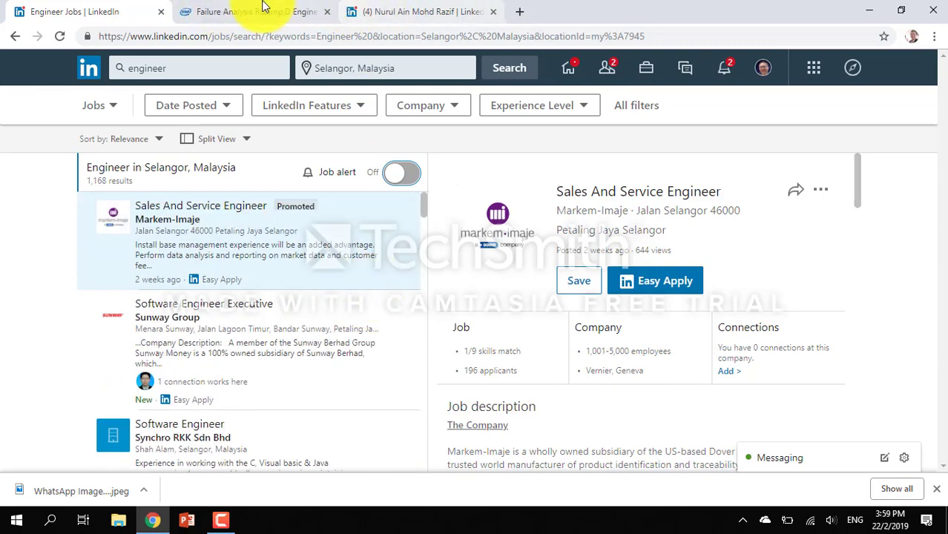
{"action": "left_click", "coordinate": [417, 11]}
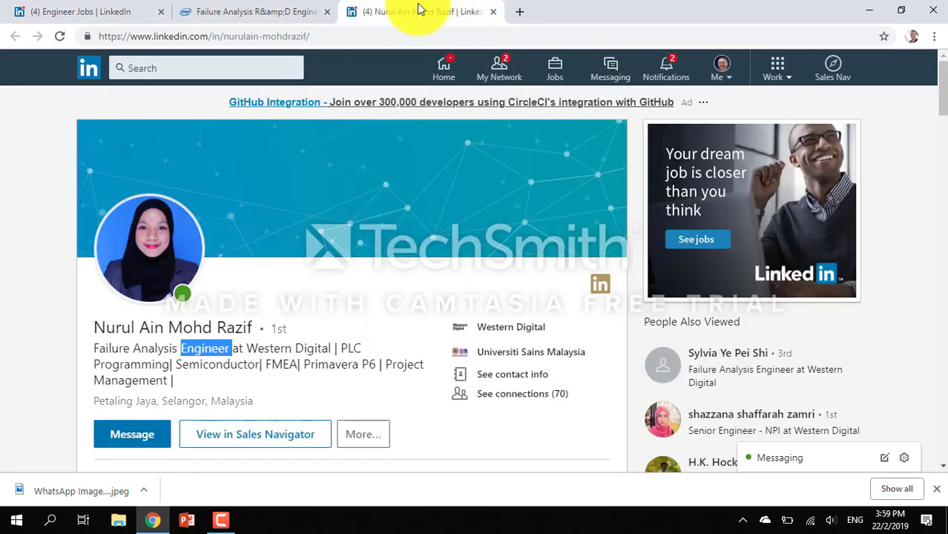
{"action": "left_click", "coordinate": [765, 461]}
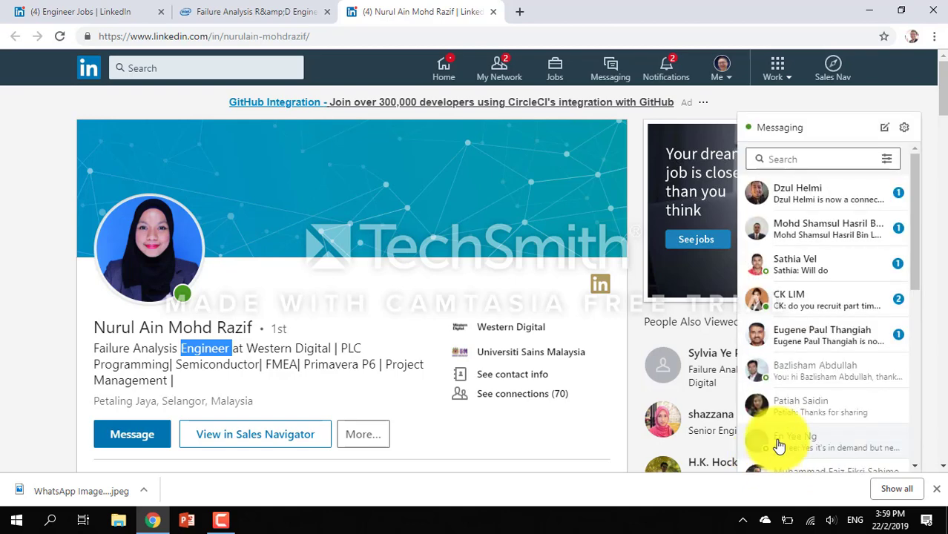
{"action": "scroll", "coordinate": [813, 438], "scroll_direction": "down", "scroll_amount": 1}
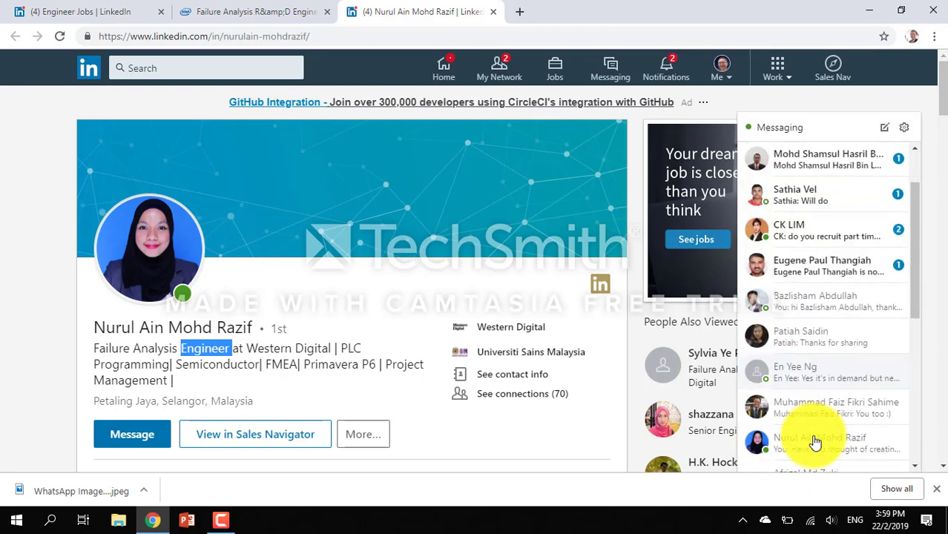
{"action": "left_click", "coordinate": [344, 288]}
{"action": "scroll", "coordinate": [344, 286], "scroll_direction": "down", "scroll_amount": 2}
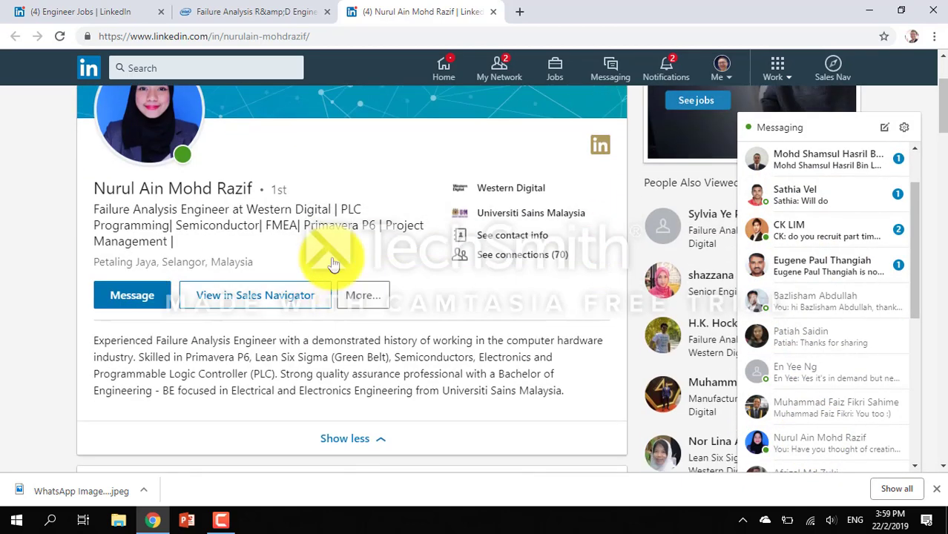
{"action": "left_click", "coordinate": [239, 10]}
{"action": "left_click", "coordinate": [52, 6]}
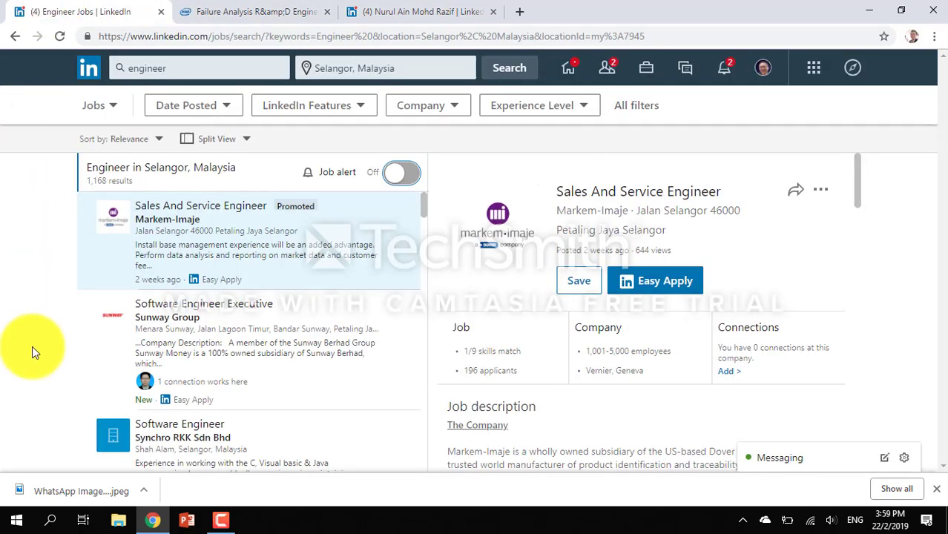
- Dismiss the download bar, return to the home feed via the LinkedIn logo, and launch Sales Nav
{"action": "left_click", "coordinate": [936, 489]}
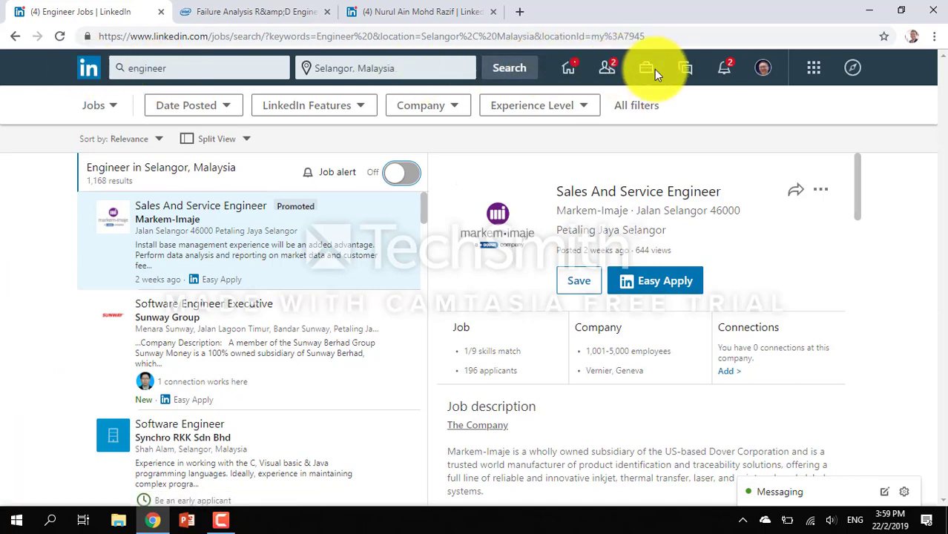
{"action": "left_click", "coordinate": [85, 67]}
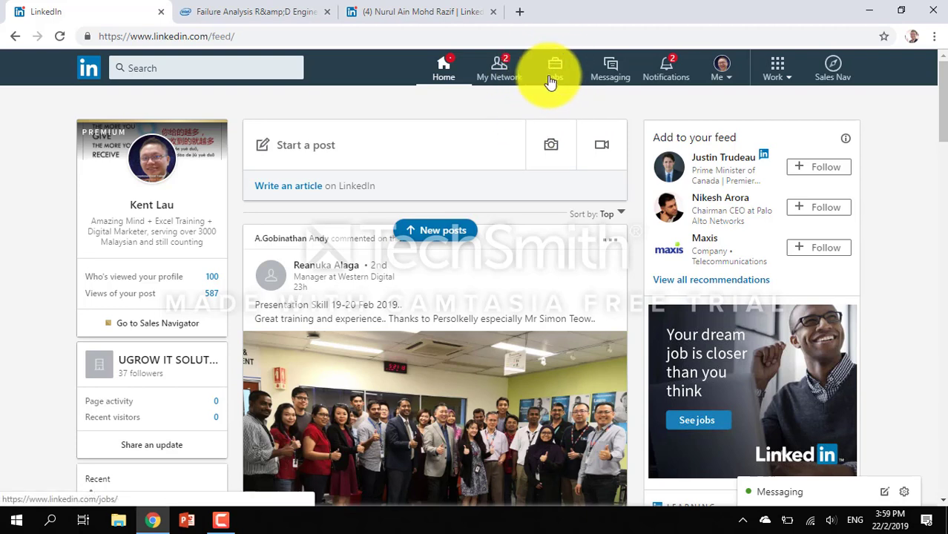
{"action": "left_click", "coordinate": [832, 71]}
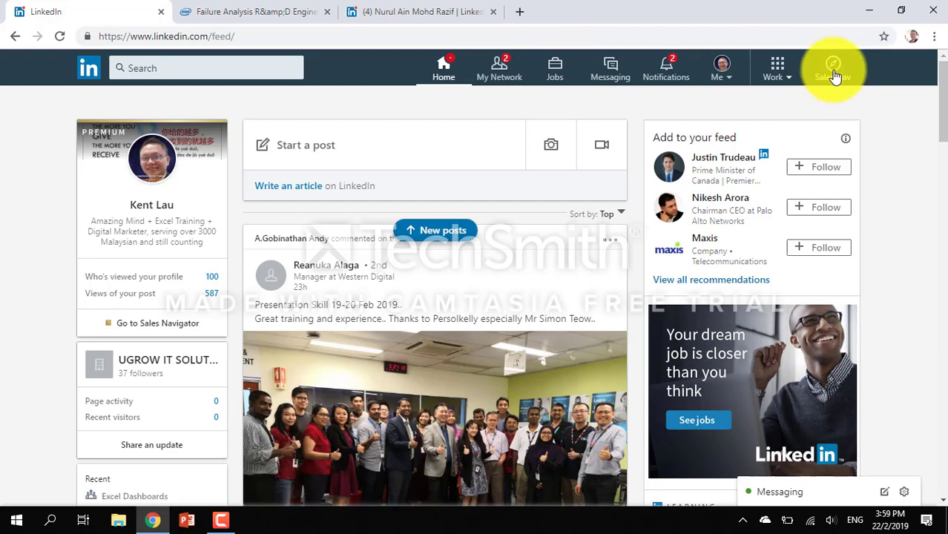